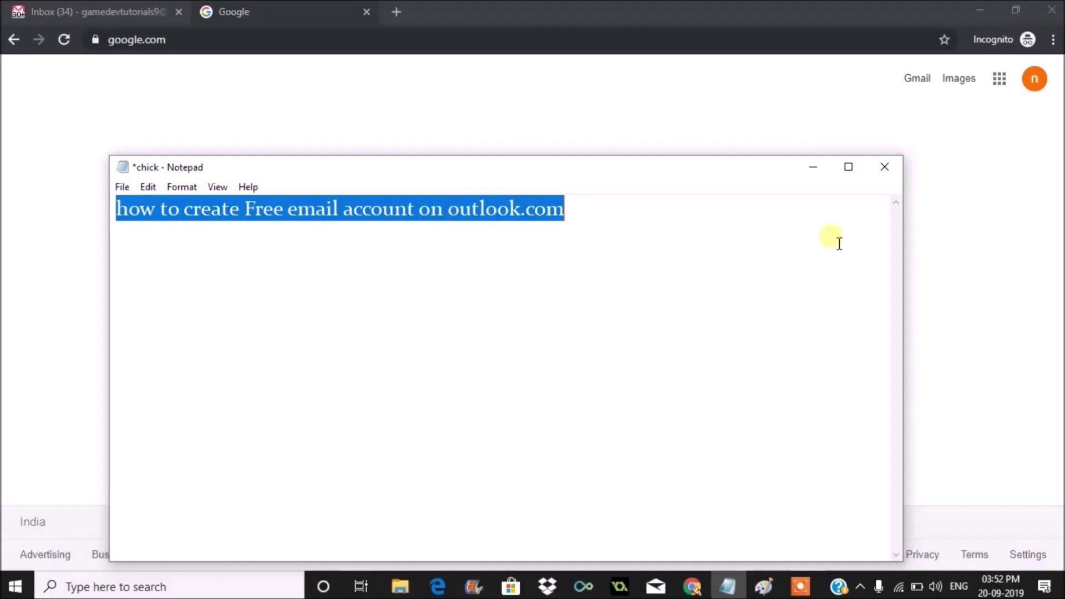
# Search Google for 'outlook register' and open the link menu on the Outlook result
pyautogui.click(40, 283)
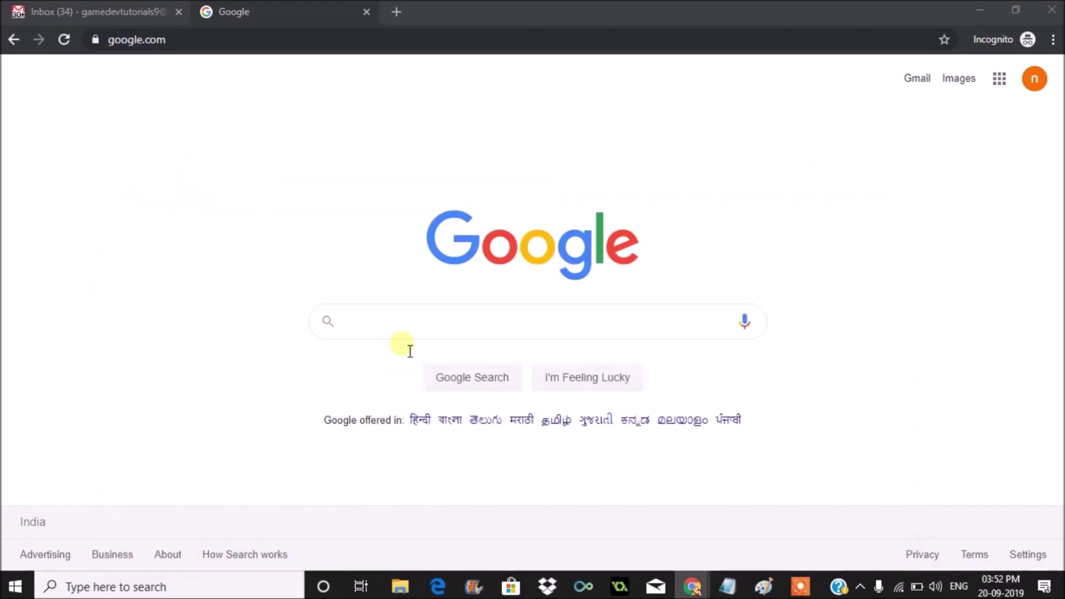
pyautogui.click(408, 330)
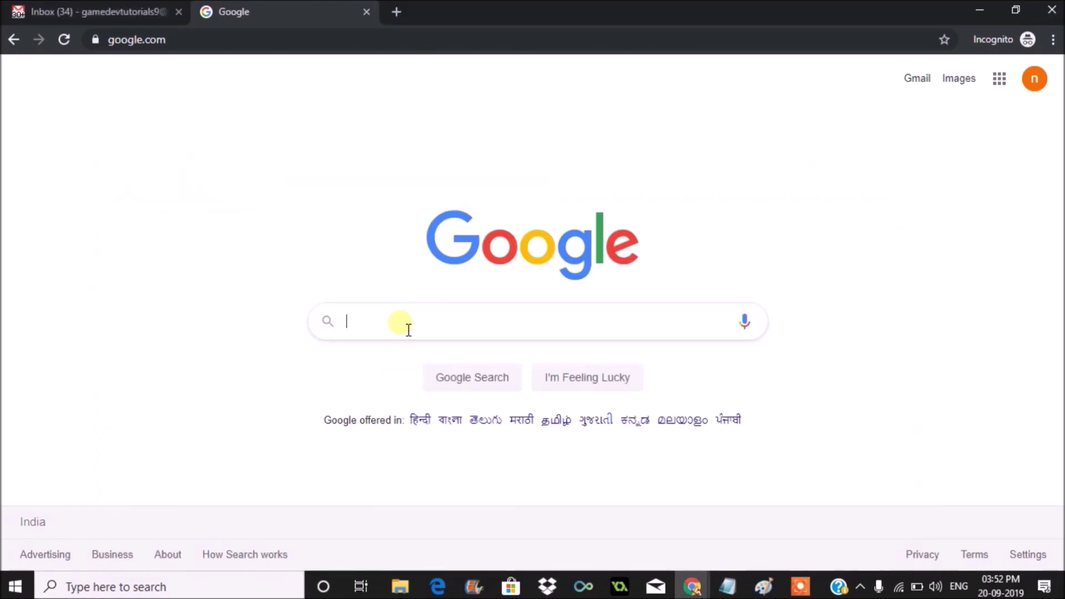
pyautogui.write('out loo')
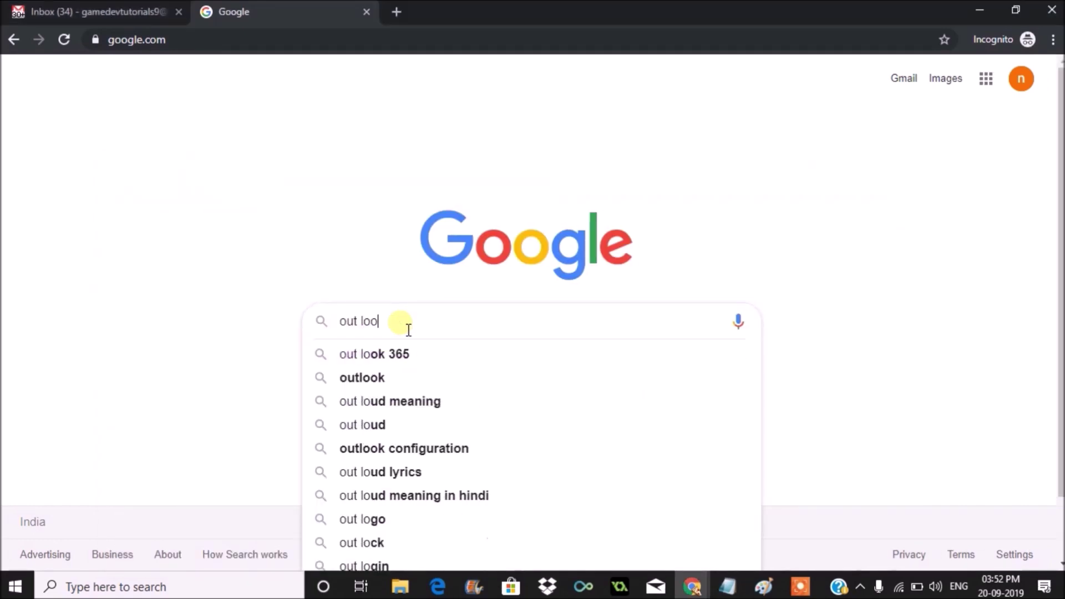
pyautogui.write('k re')
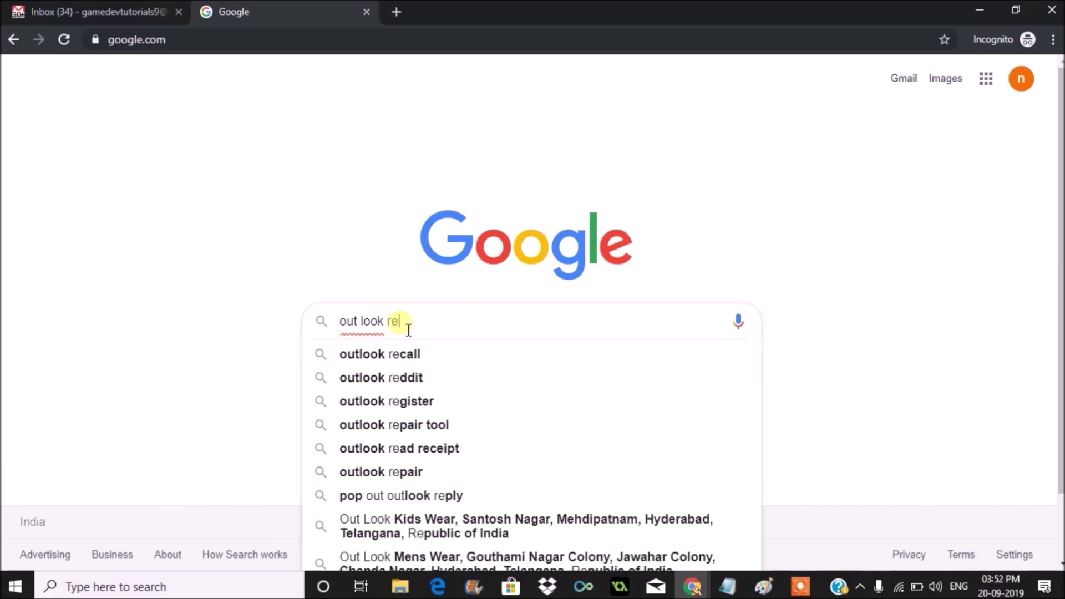
pyautogui.write('gister')
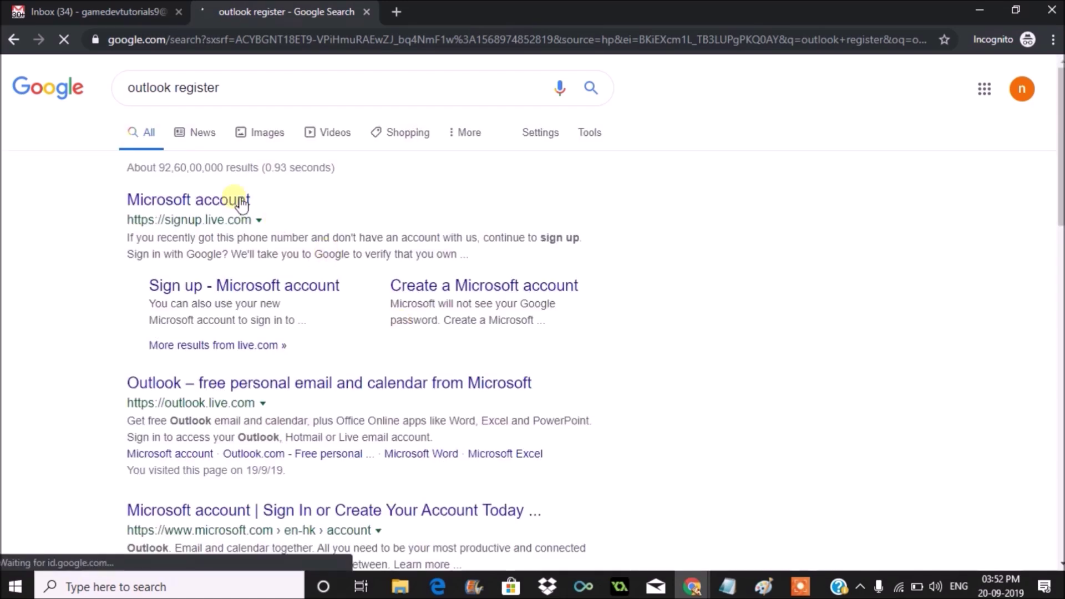
pyautogui.rightClick(287, 391)
# Open the Outlook result in a new tab and start the free account sign-up
pyautogui.click(303, 398)
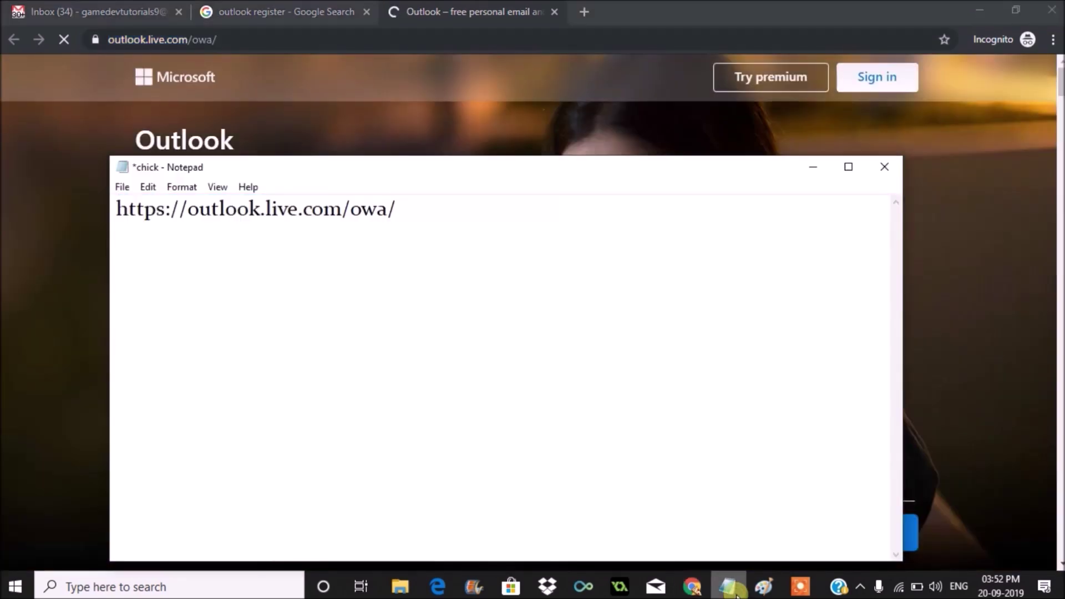
pyautogui.click(2, 199)
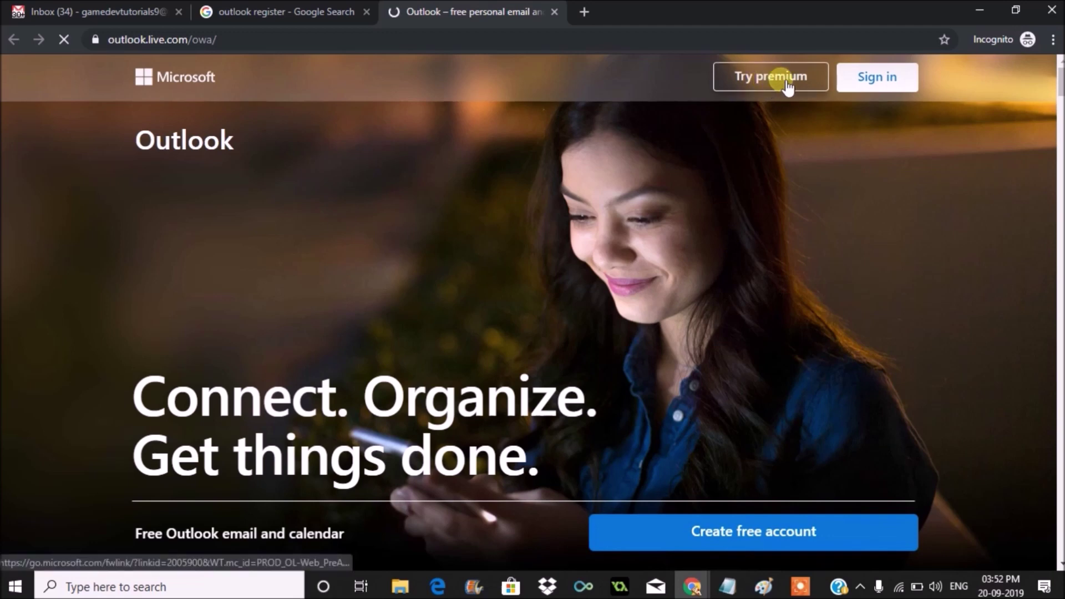
pyautogui.click(773, 537)
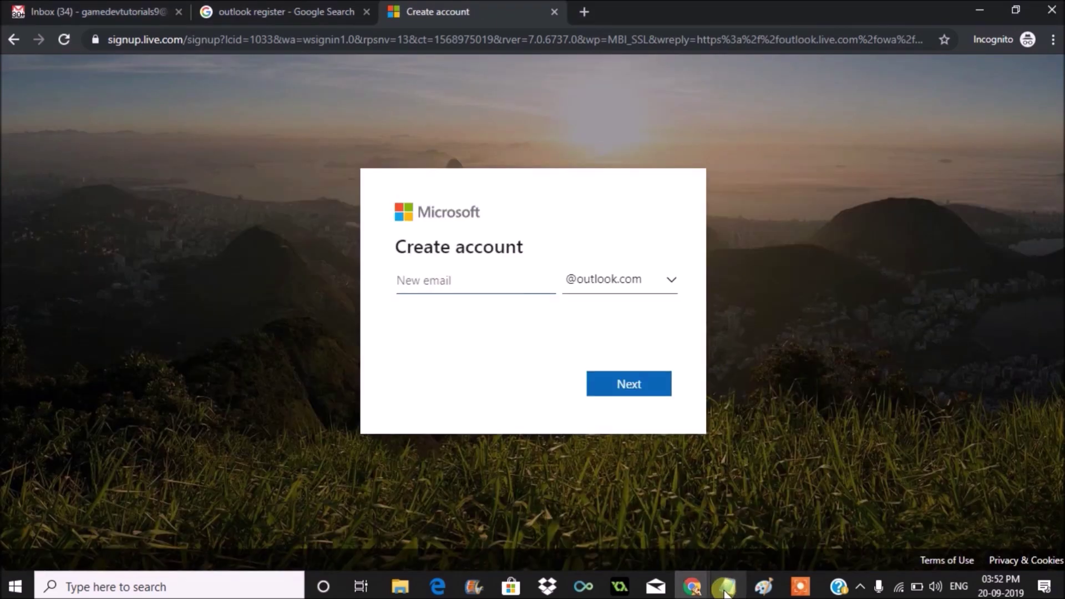
pyautogui.click(494, 285)
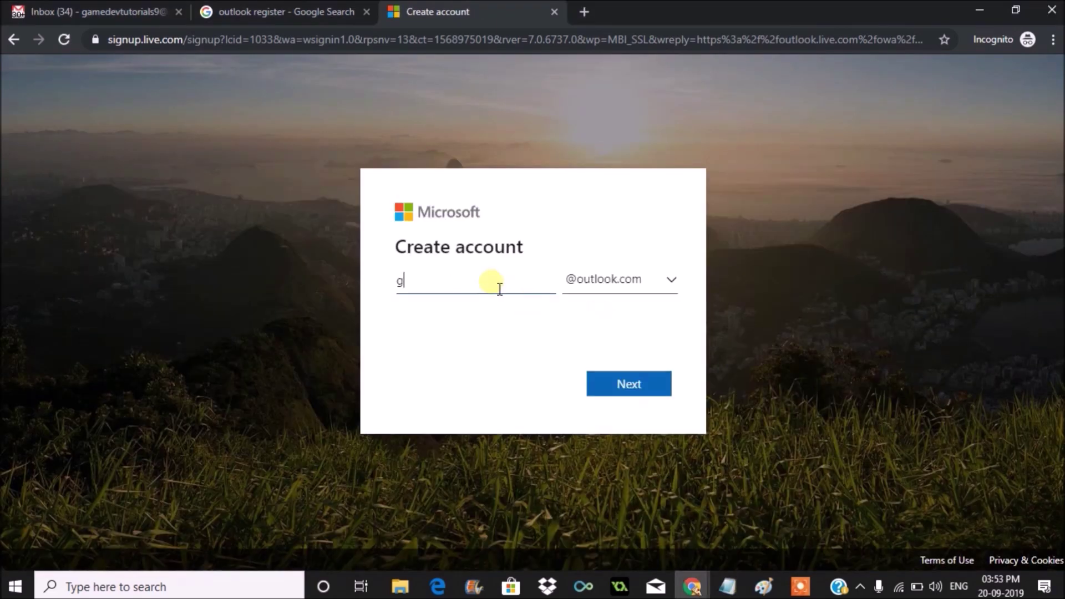
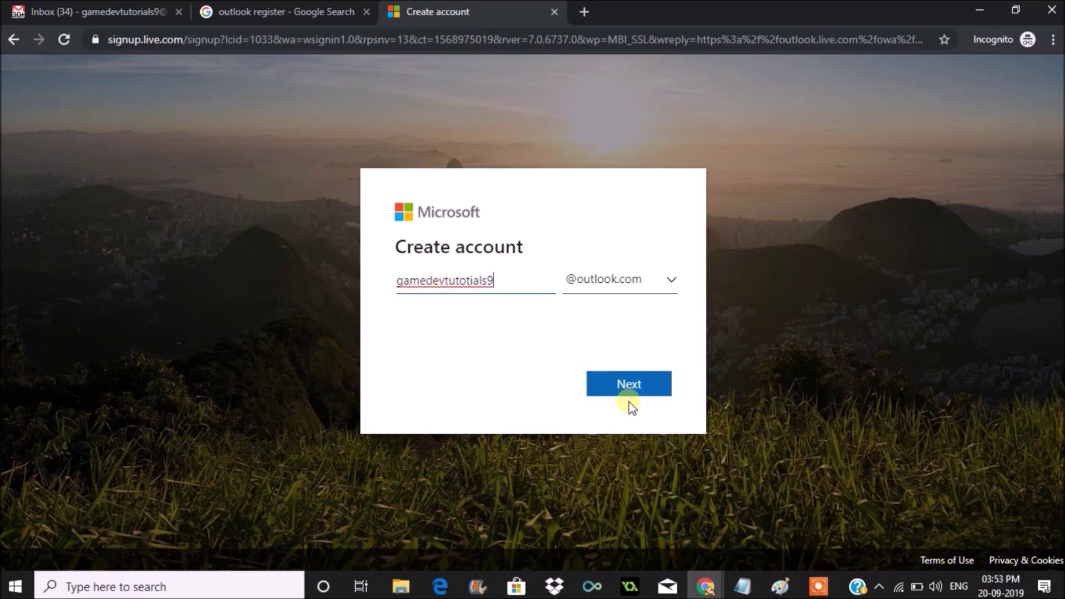
pyautogui.click(639, 388)
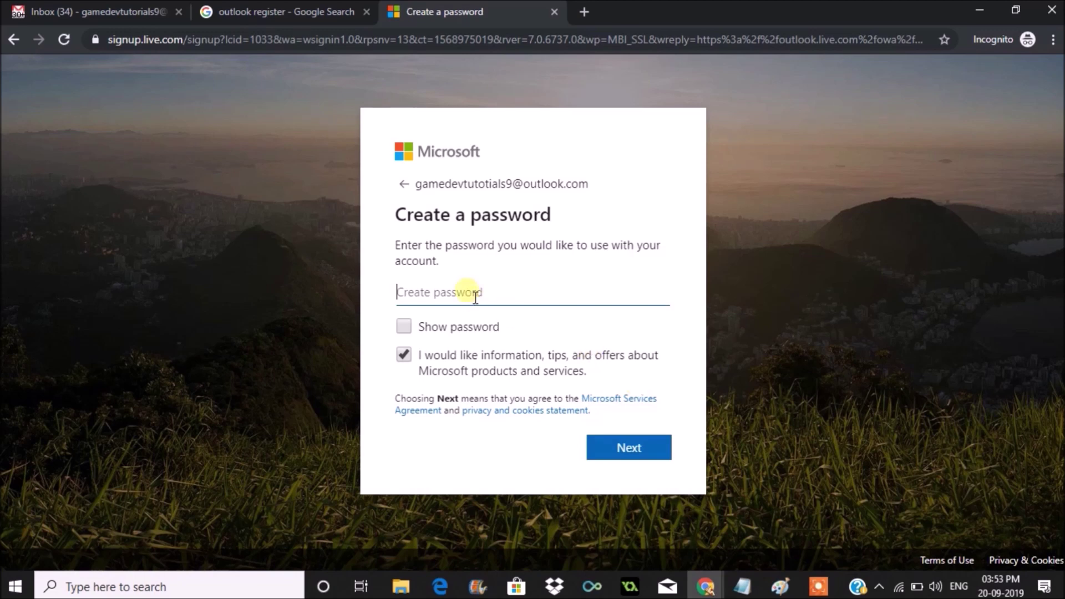
# Enter a password for the new account and continue
pyautogui.write('a')
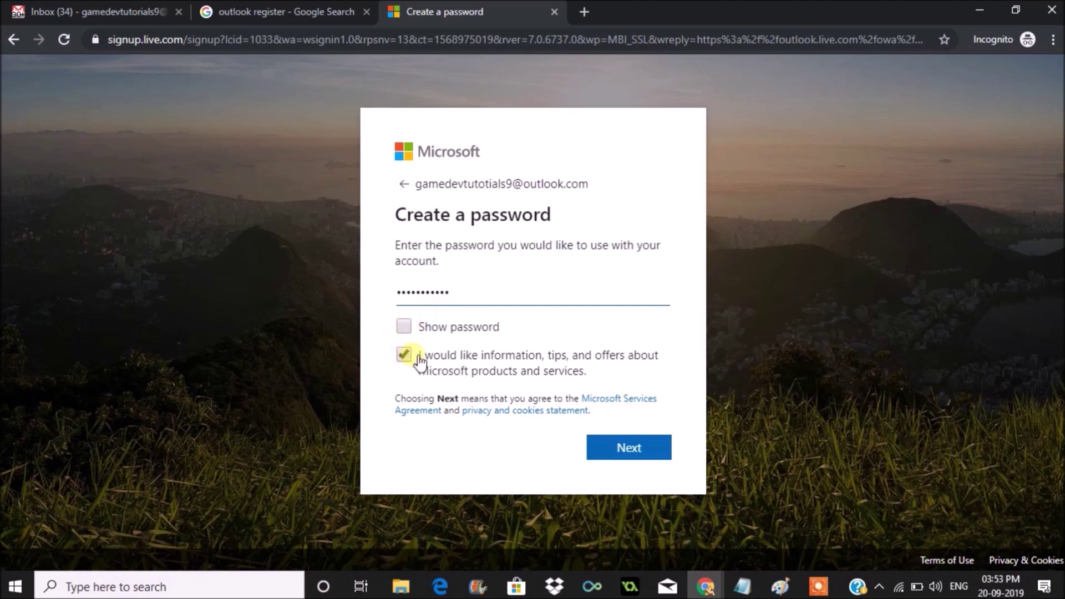
pyautogui.click(637, 453)
pyautogui.click(628, 446)
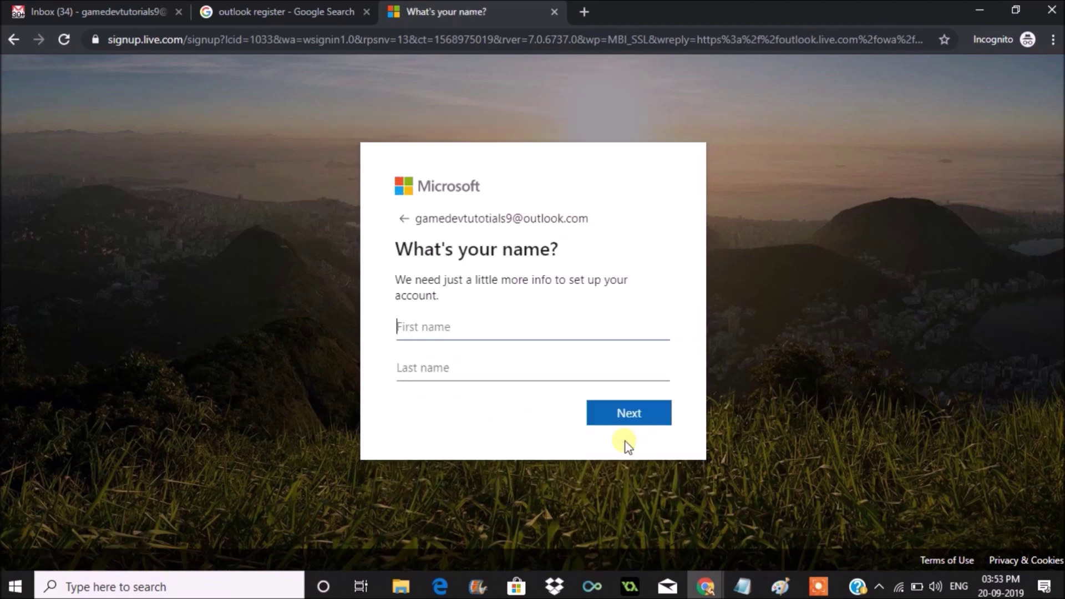
# Fill in the first and last name fields and continue to the birth date page
pyautogui.write('game')
pyautogui.click(458, 374)
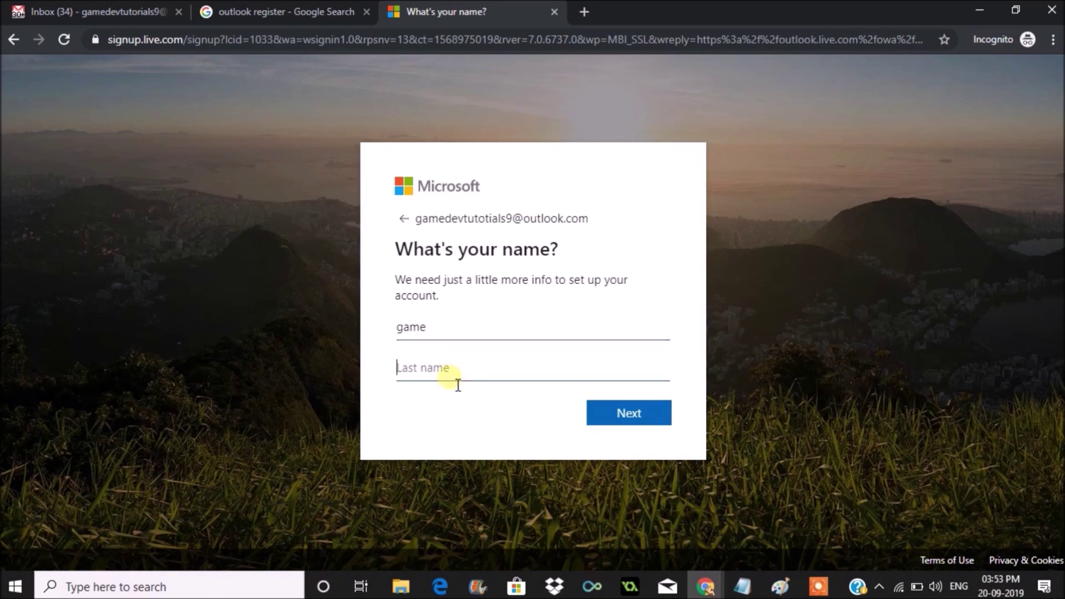
pyautogui.write('dev')
pyautogui.click(647, 426)
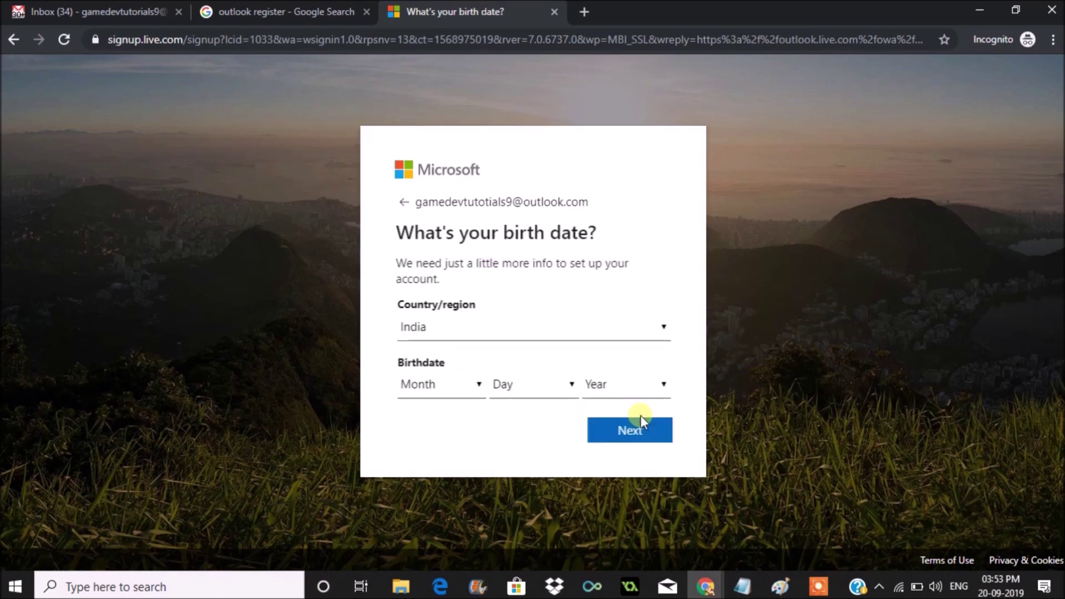
# Set the country/region to India
pyautogui.click(474, 387)
pyautogui.click(659, 330)
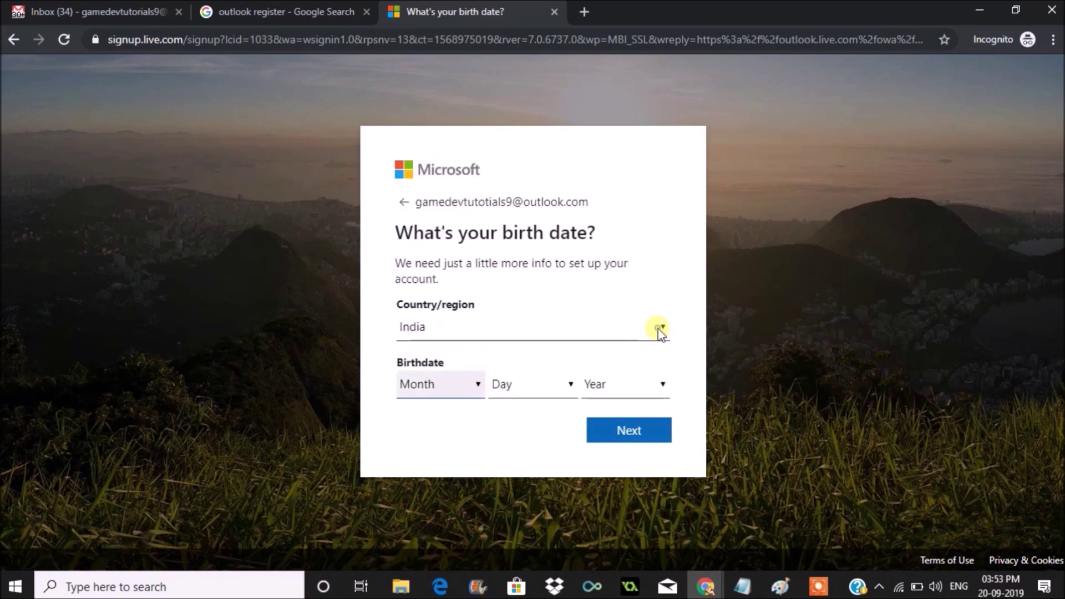
pyautogui.click(659, 331)
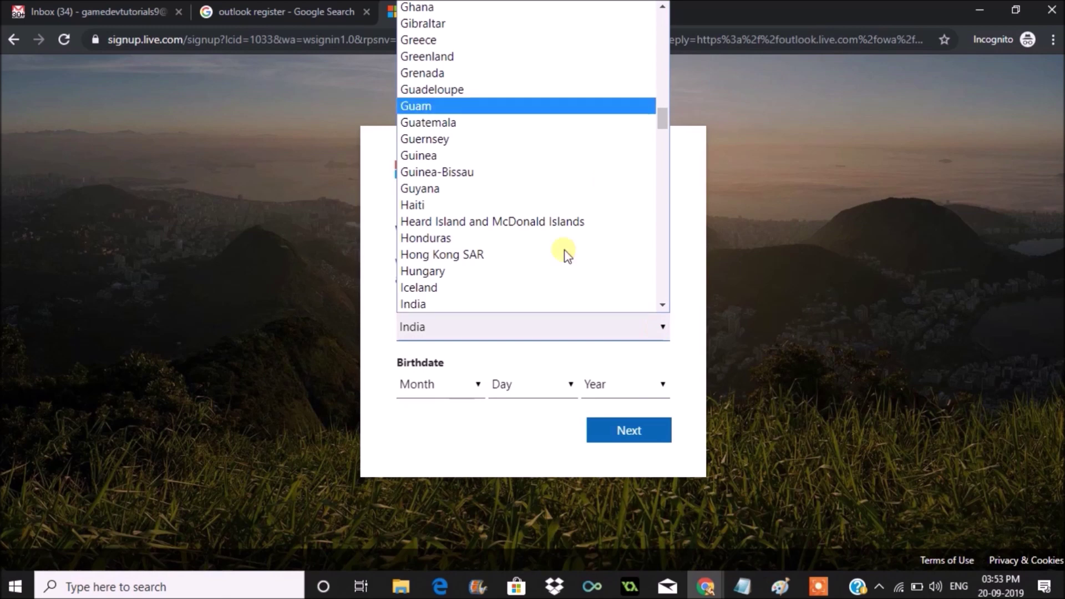
pyautogui.scroll(-1, 524, 247)
pyautogui.click(481, 89)
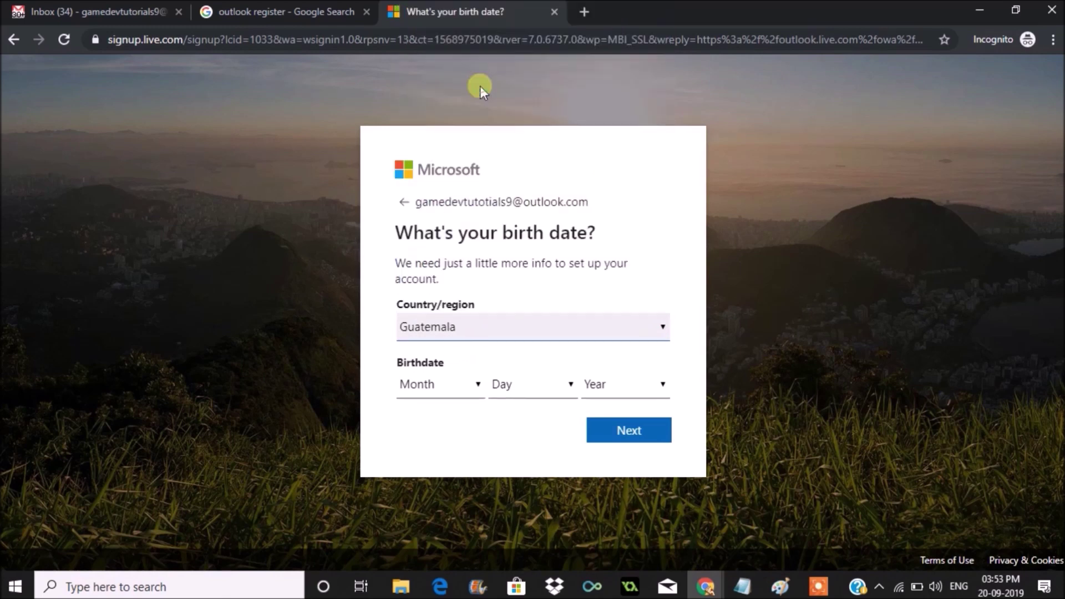
pyautogui.click(660, 332)
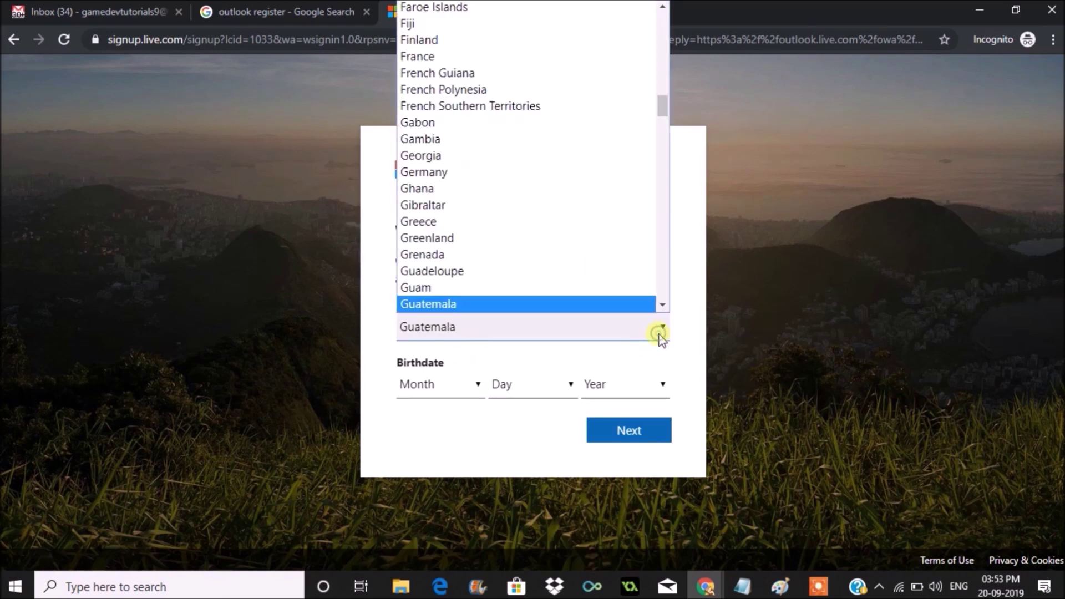
pyautogui.press('i')
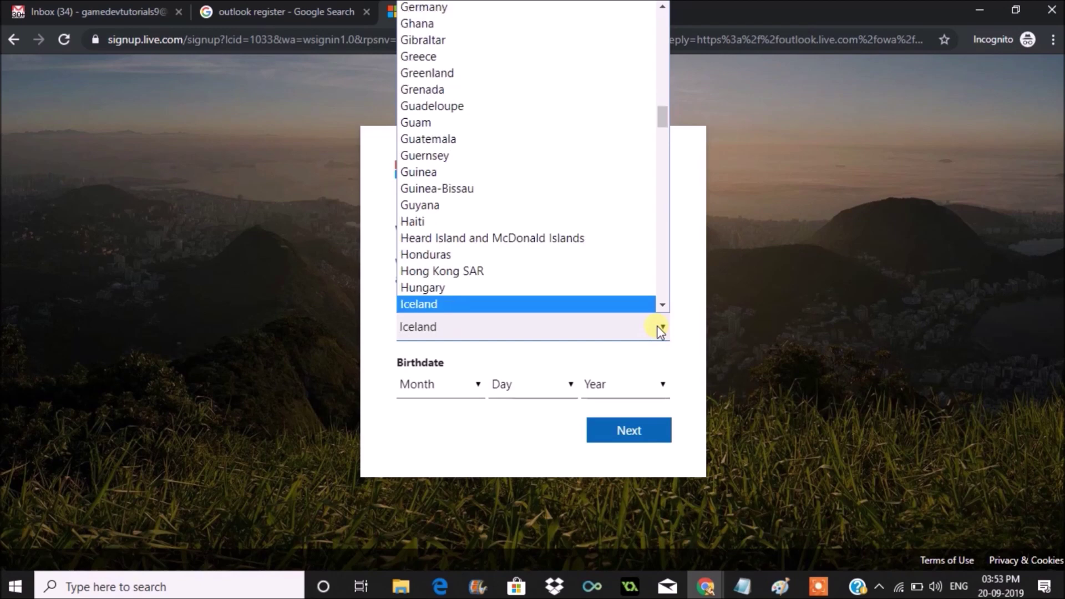
pyautogui.press('n')
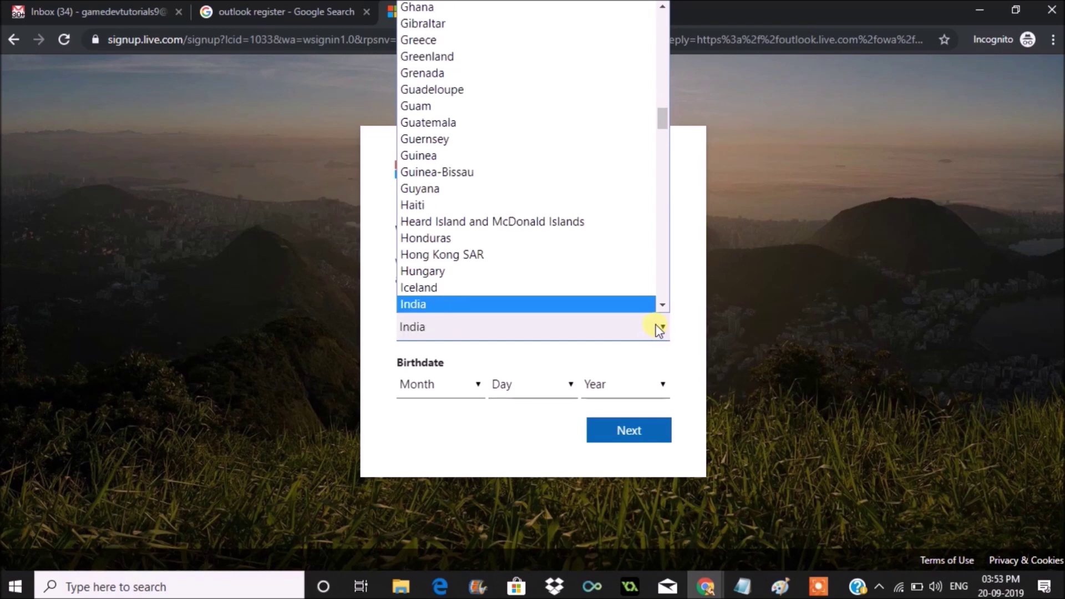
pyautogui.press('Tab')
# Set the birth month to May and the birth day to 8
pyautogui.press('m')
pyautogui.press('a')
pyautogui.press('y')
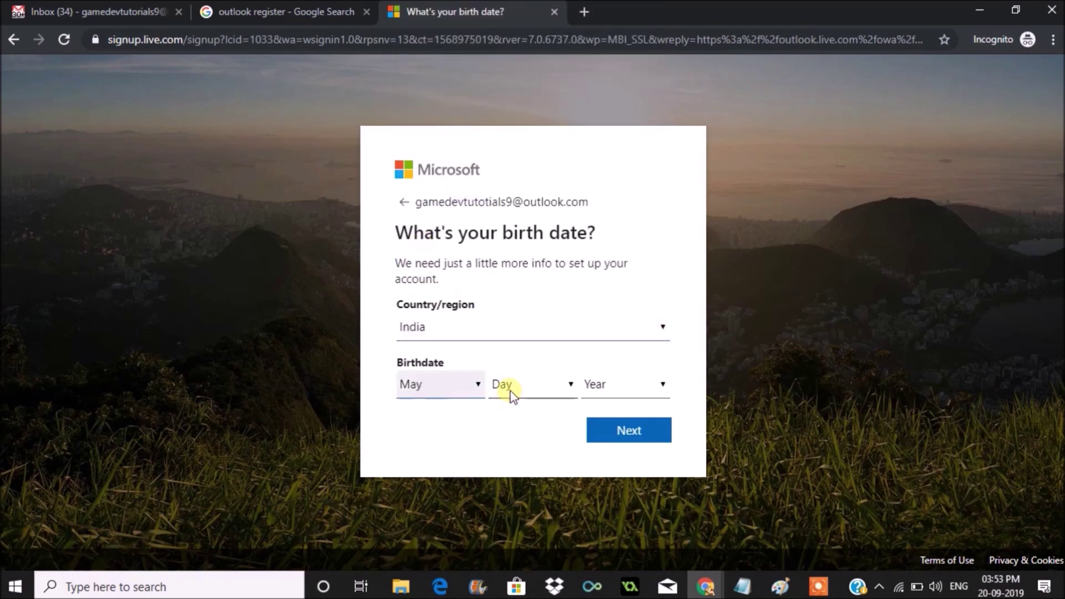
pyautogui.click(511, 389)
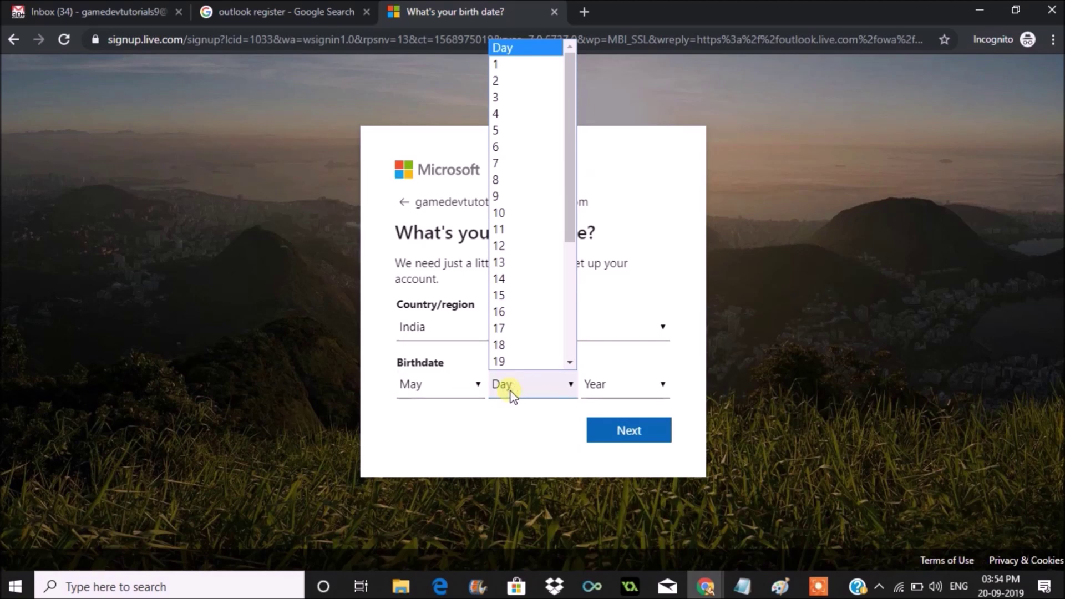
pyautogui.click(502, 183)
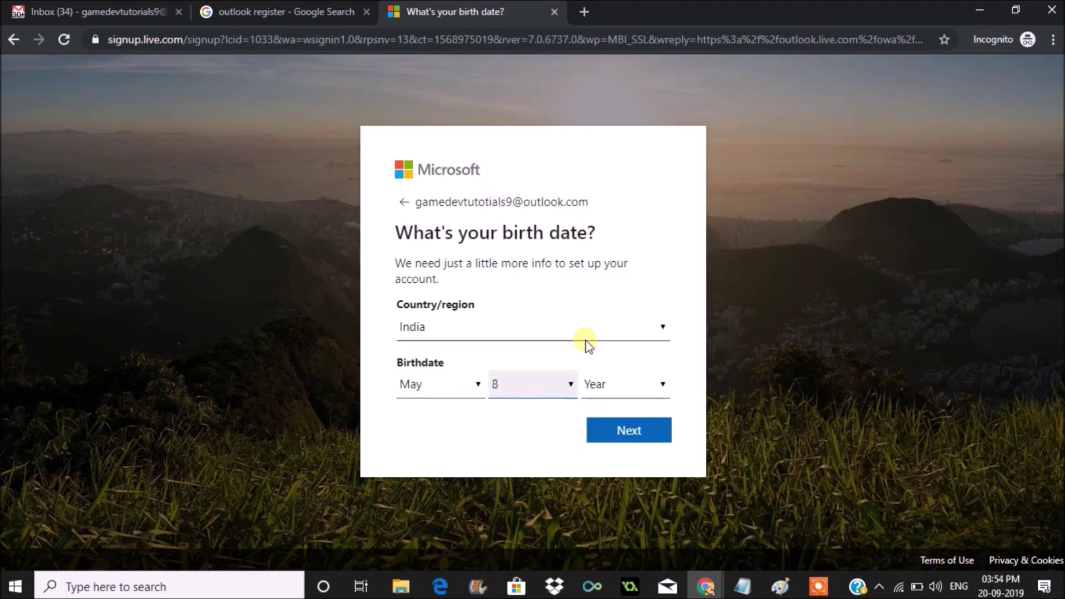
# Choose 1995 as the birth year and submit the birth date
pyautogui.click(607, 388)
pyautogui.scroll(-1, 631, 362)
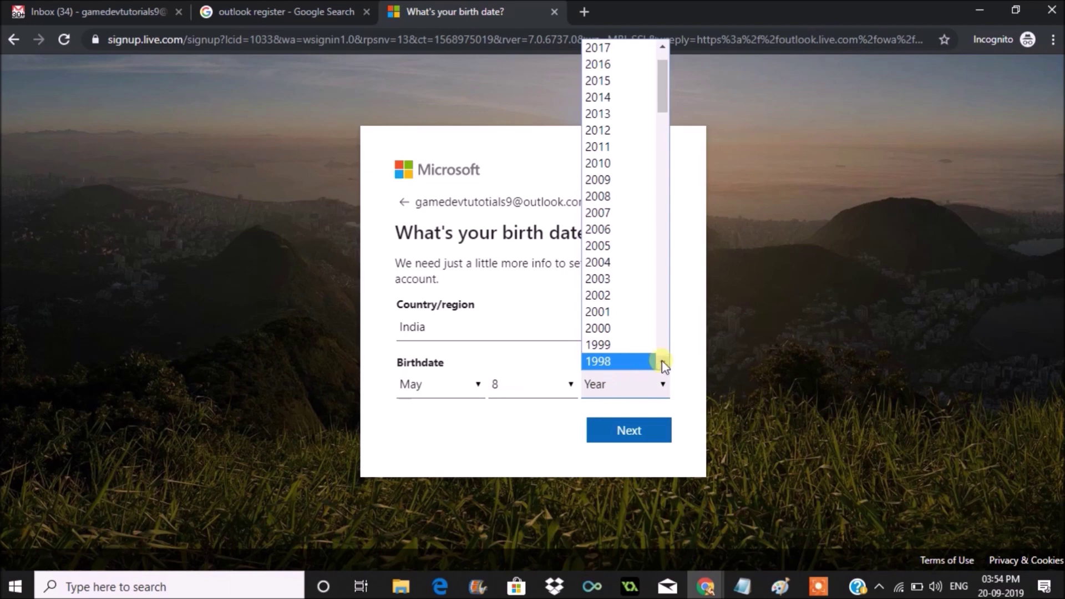
pyautogui.scroll(-2, 660, 361)
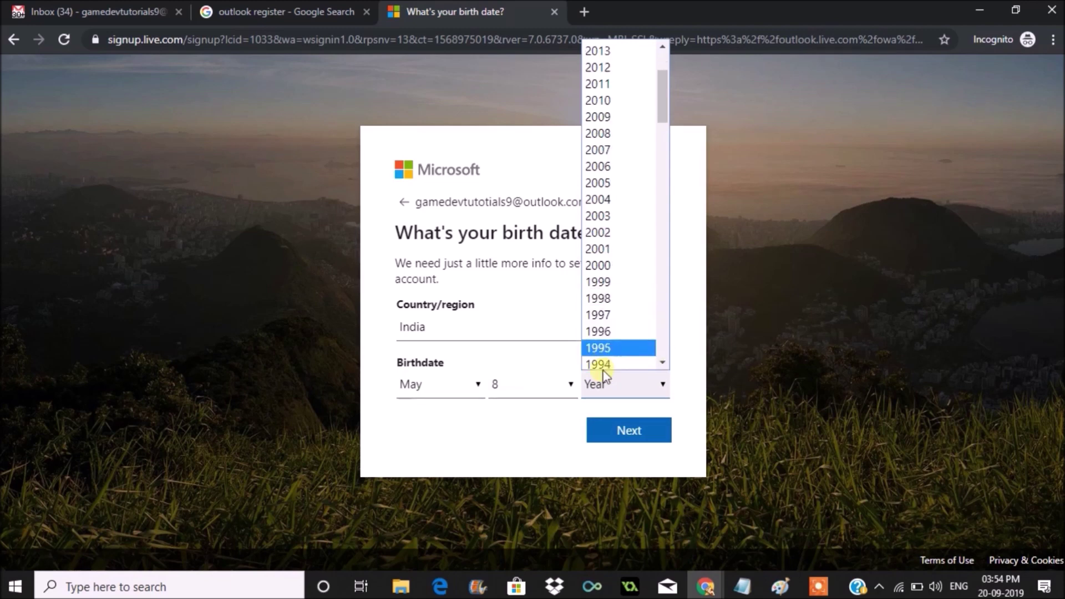
pyautogui.scroll(-2, 602, 361)
pyautogui.click(601, 364)
pyautogui.click(658, 393)
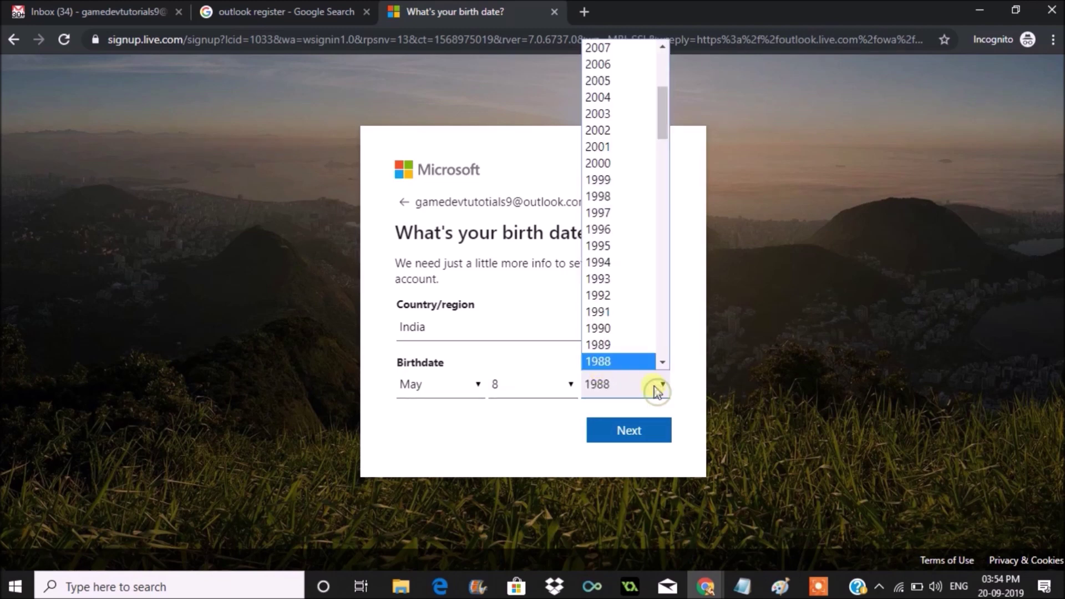
pyautogui.click(608, 246)
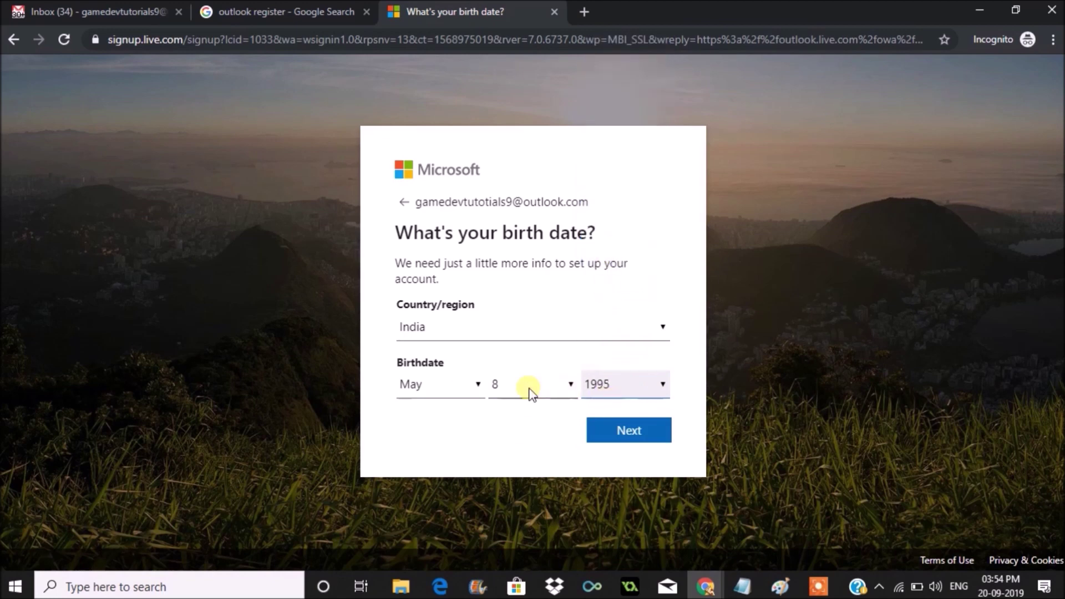
pyautogui.click(634, 437)
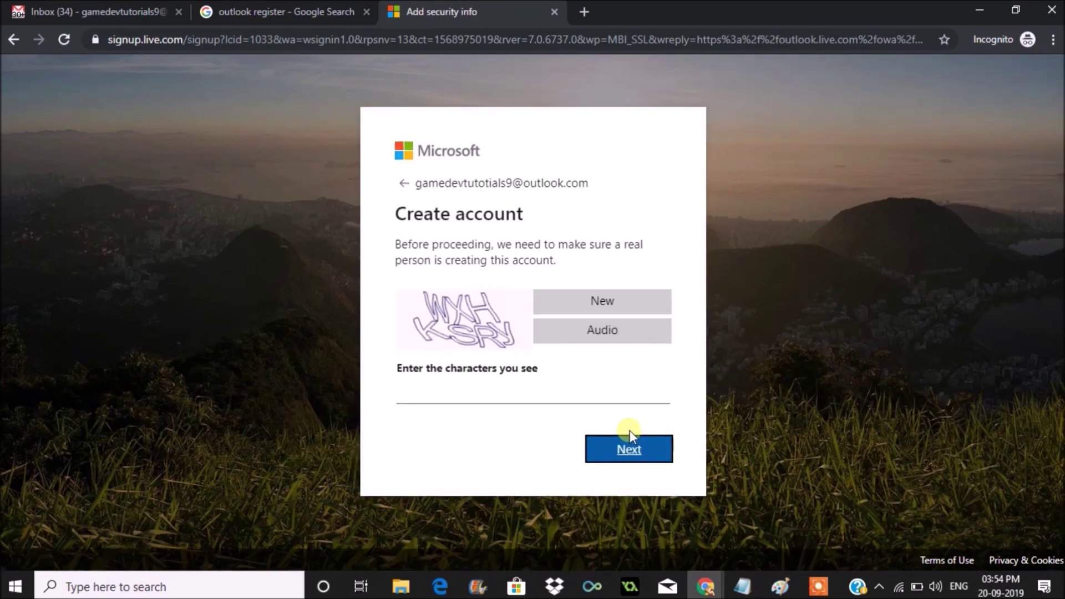
# Enter the CAPTCHA characters shown in the image and submit to create the account
pyautogui.click(477, 393)
pyautogui.write('WXHKSRy')
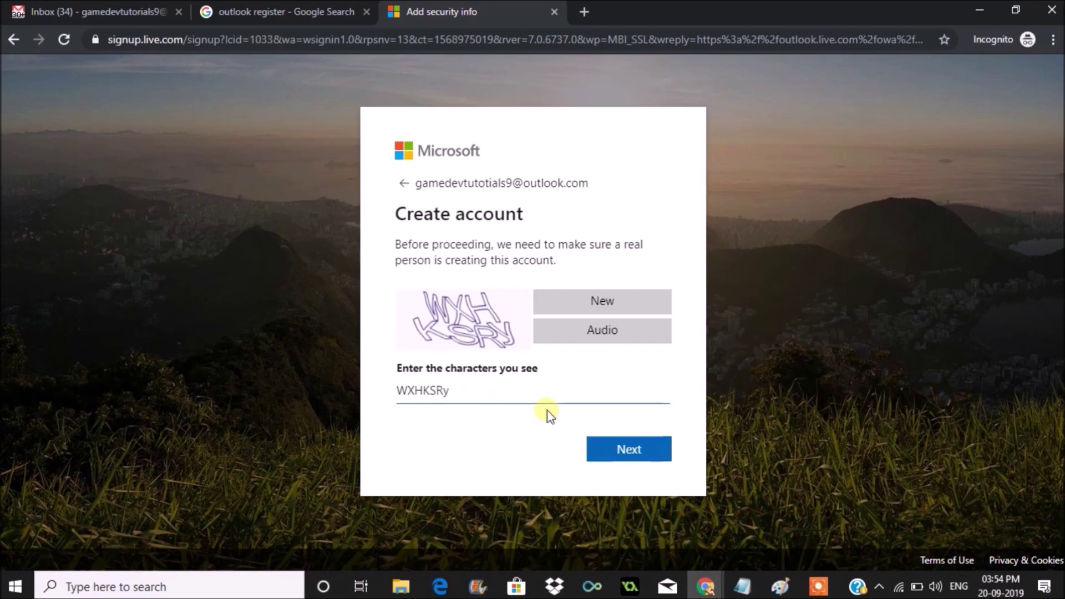
pyautogui.click(638, 451)
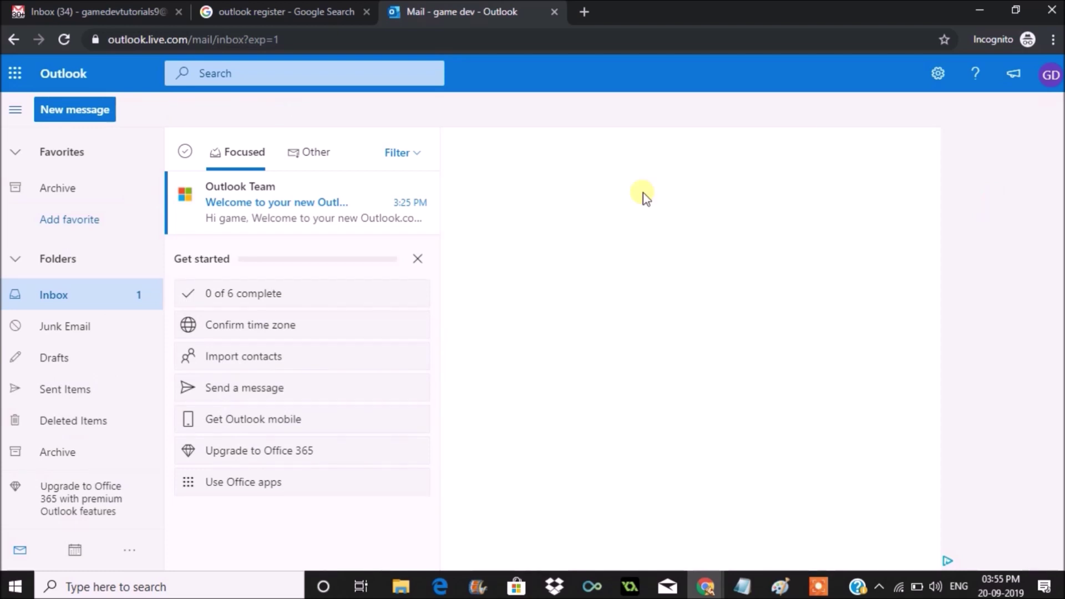
# Dismiss the Get started checklist and send a 'hi' message to the Gmail address
pyautogui.press('n')
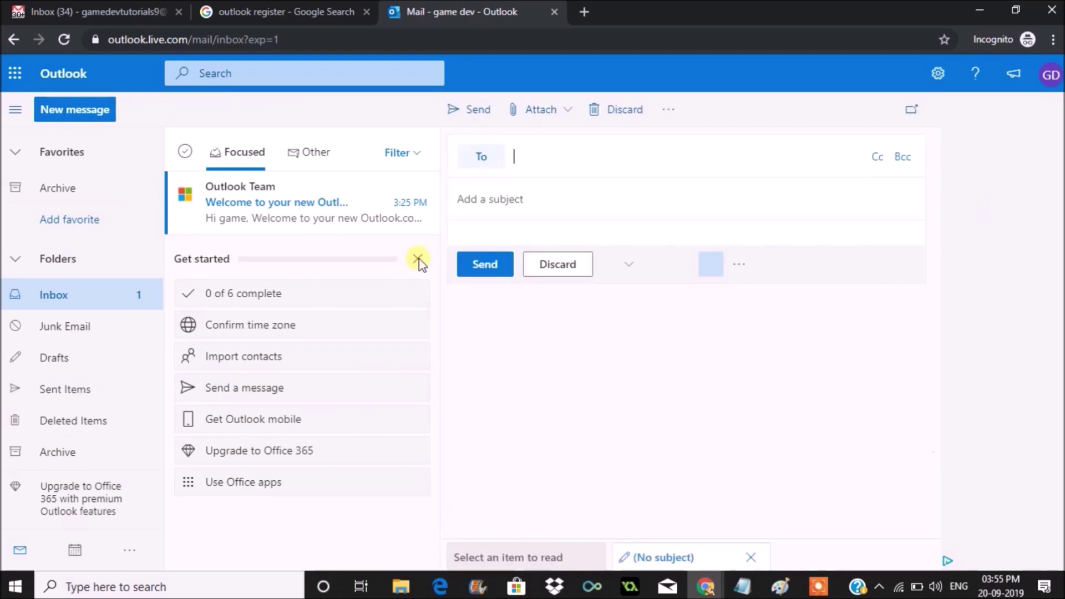
pyautogui.click(418, 259)
pyautogui.click(562, 159)
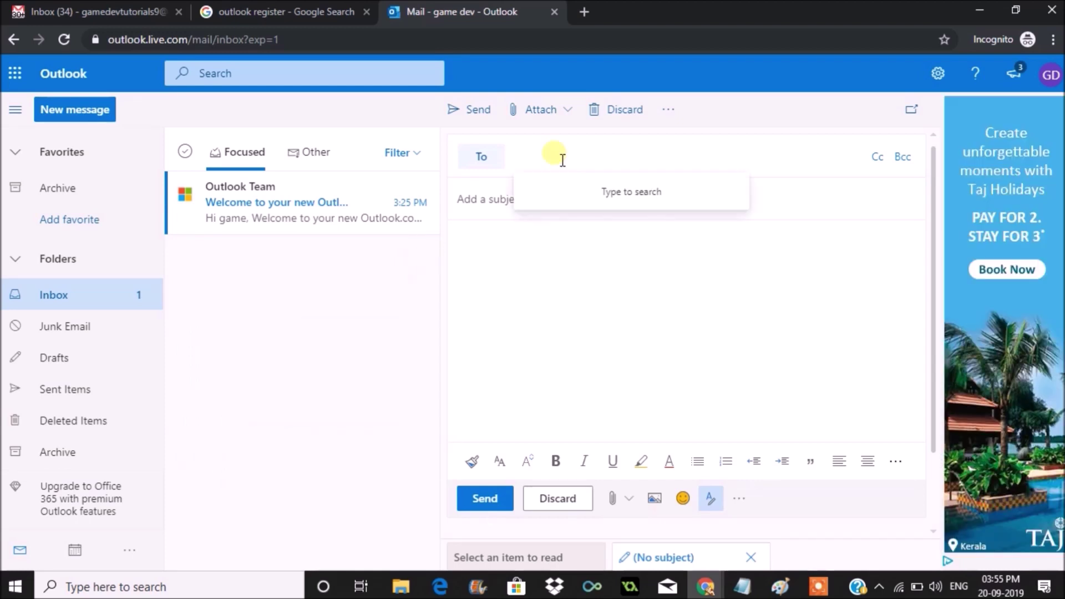
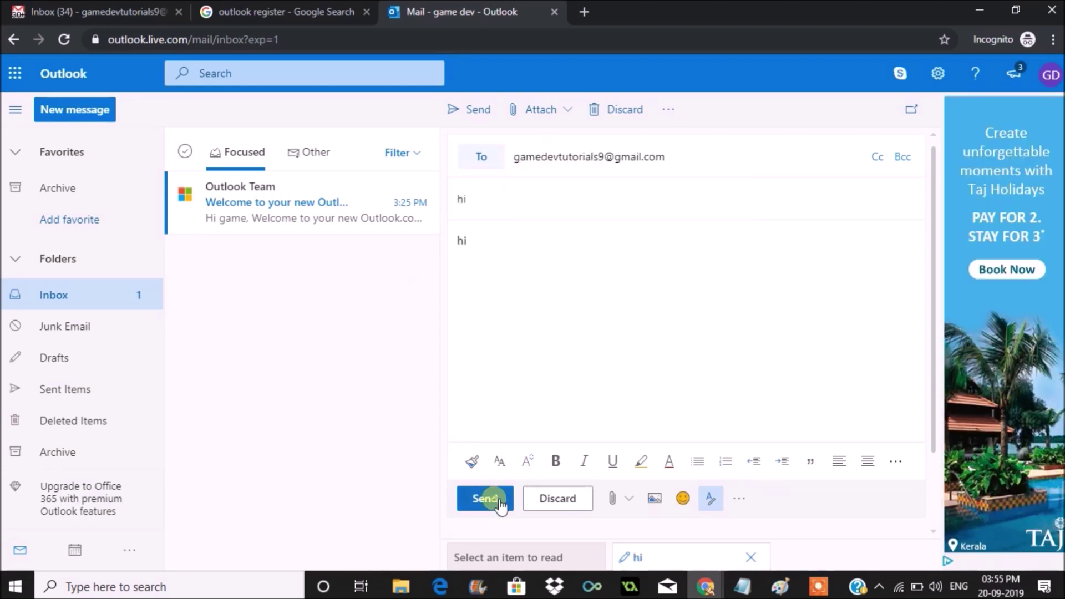
pyautogui.click(499, 499)
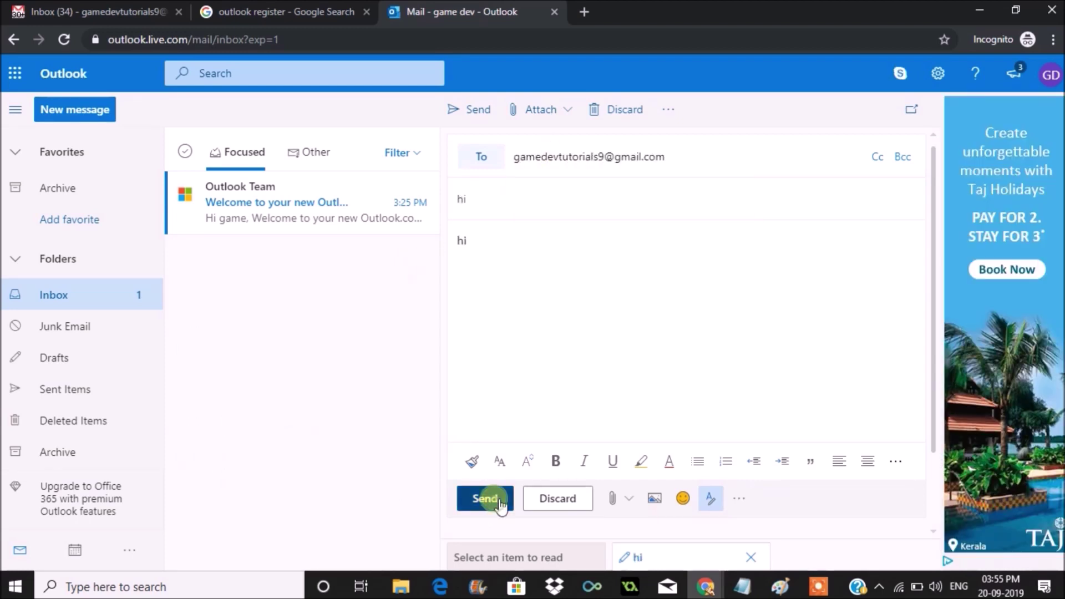
# Pick India (+91) as the verification country code, then close the Verify your account dialog
pyautogui.click(60, 11)
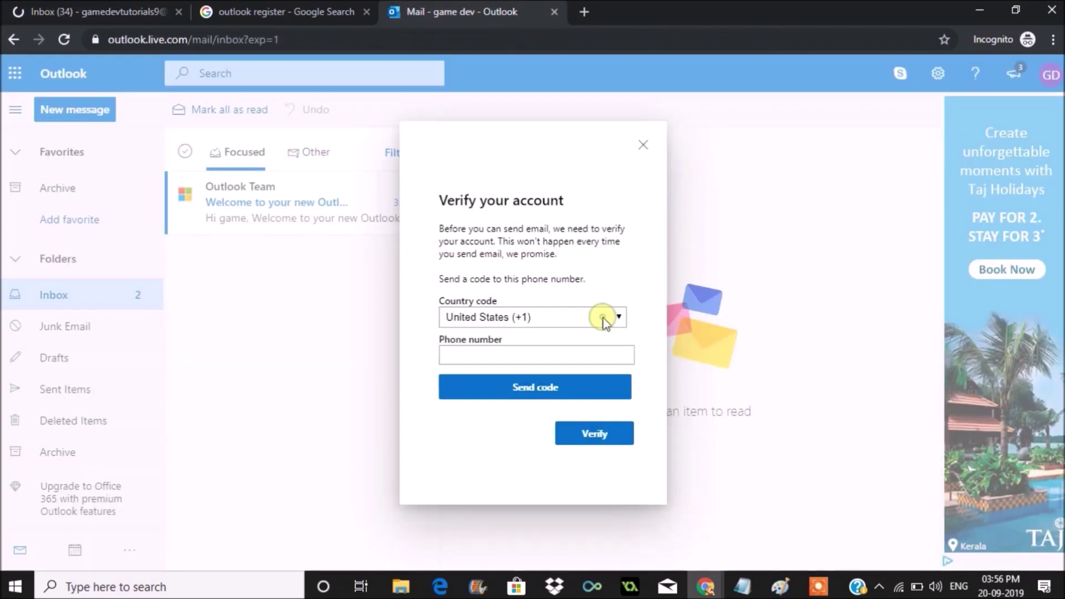
pyautogui.click(604, 319)
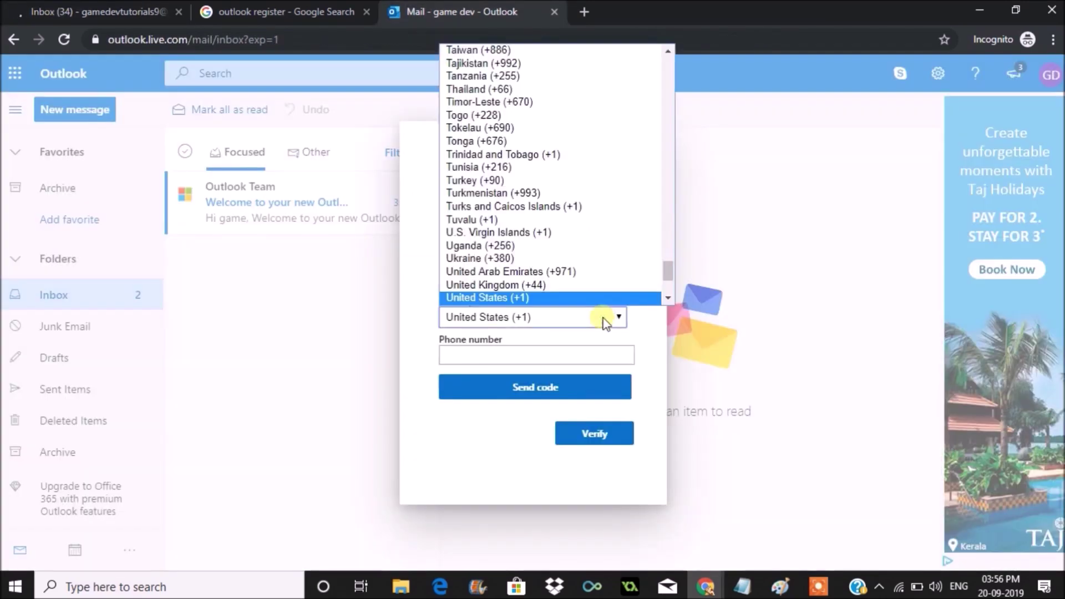
pyautogui.write('india')
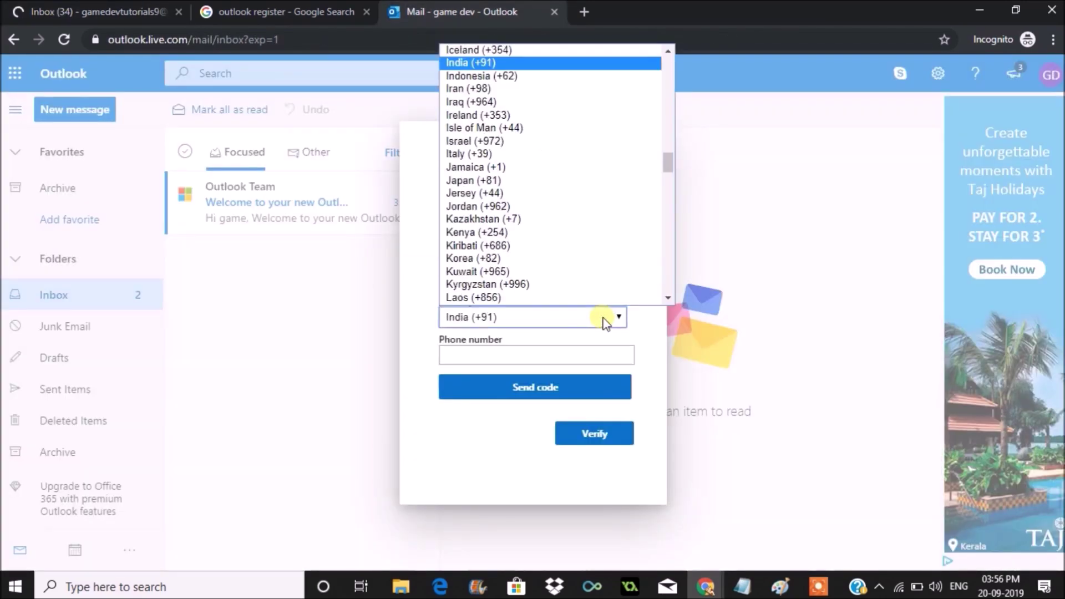
pyautogui.click(517, 319)
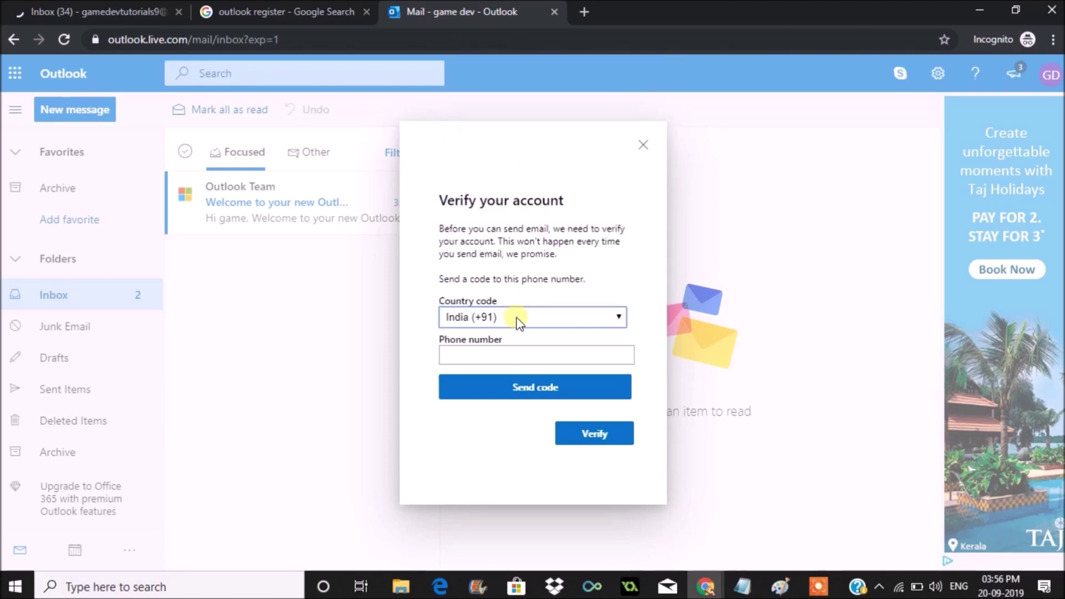
pyautogui.click(644, 145)
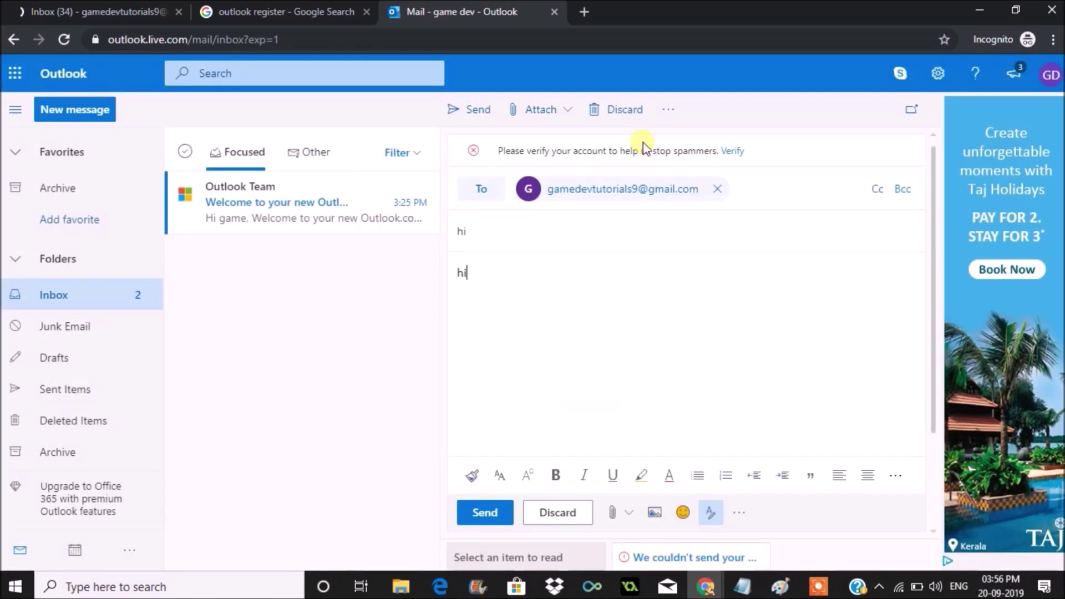
# Resend the message and enter a phone number in the Verify your account form
pyautogui.click(507, 518)
pyautogui.click(507, 519)
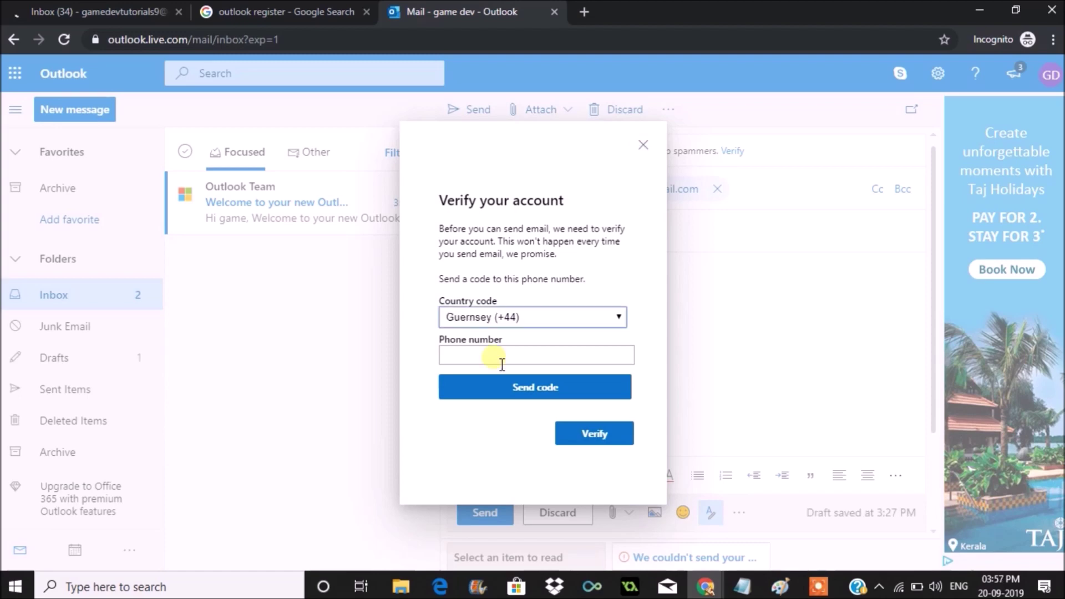
pyautogui.click(501, 360)
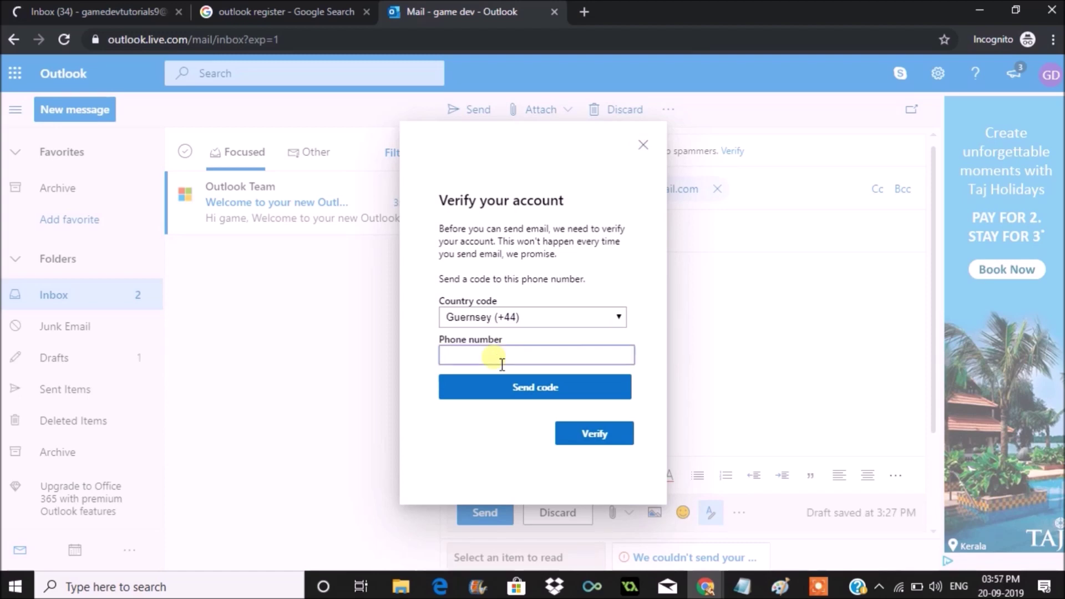
pyautogui.write('0000000000000')
pyautogui.click(819, 588)
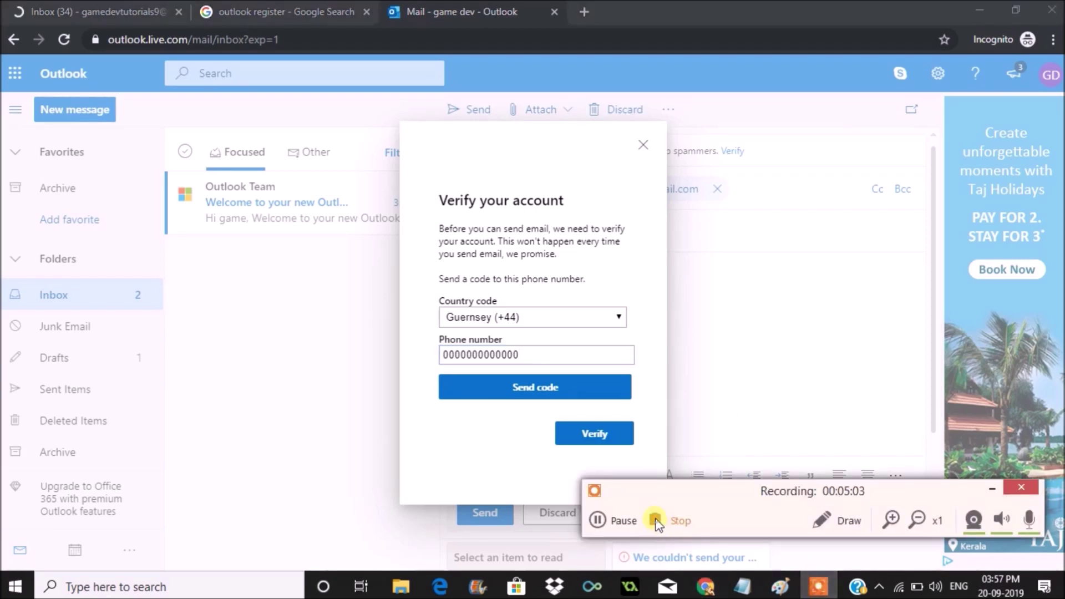